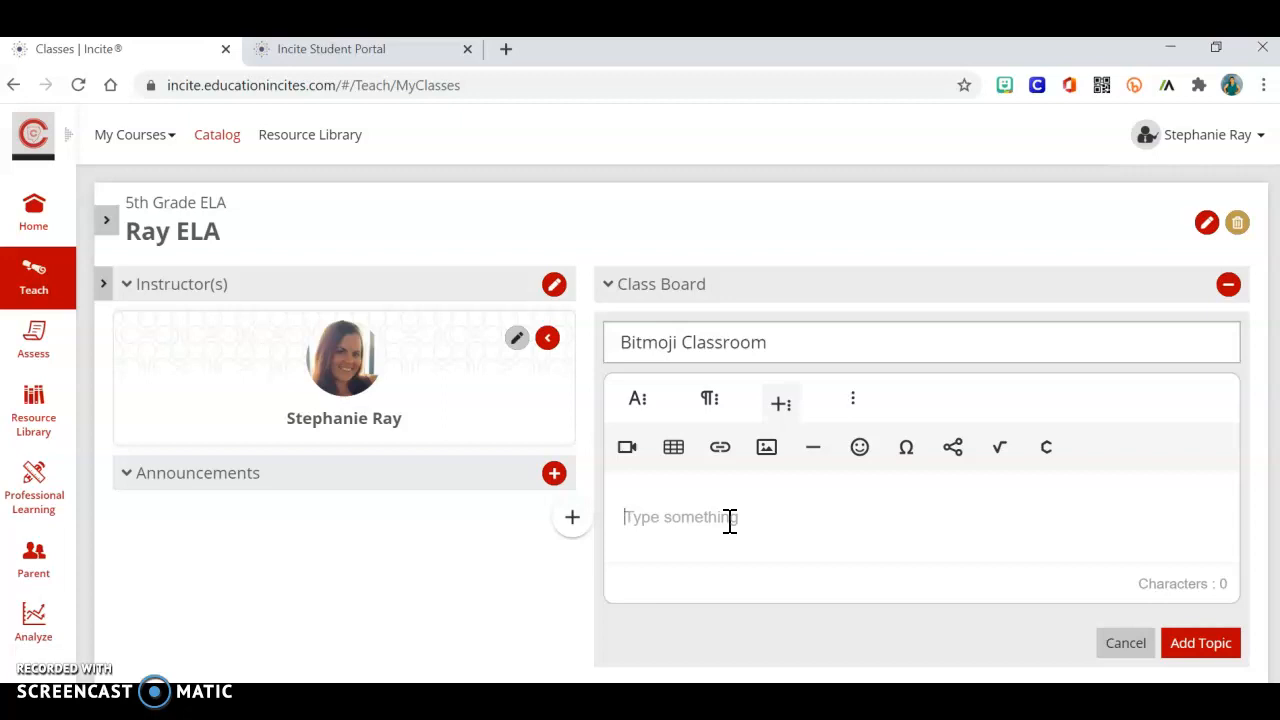
# - Enter "Click on the picture to open our Bitmoji Classroom." as the body text of the Bitmoji Classroom topic
pyautogui.click(734, 517)
pyautogui.click(786, 500)
pyautogui.write('Click on')
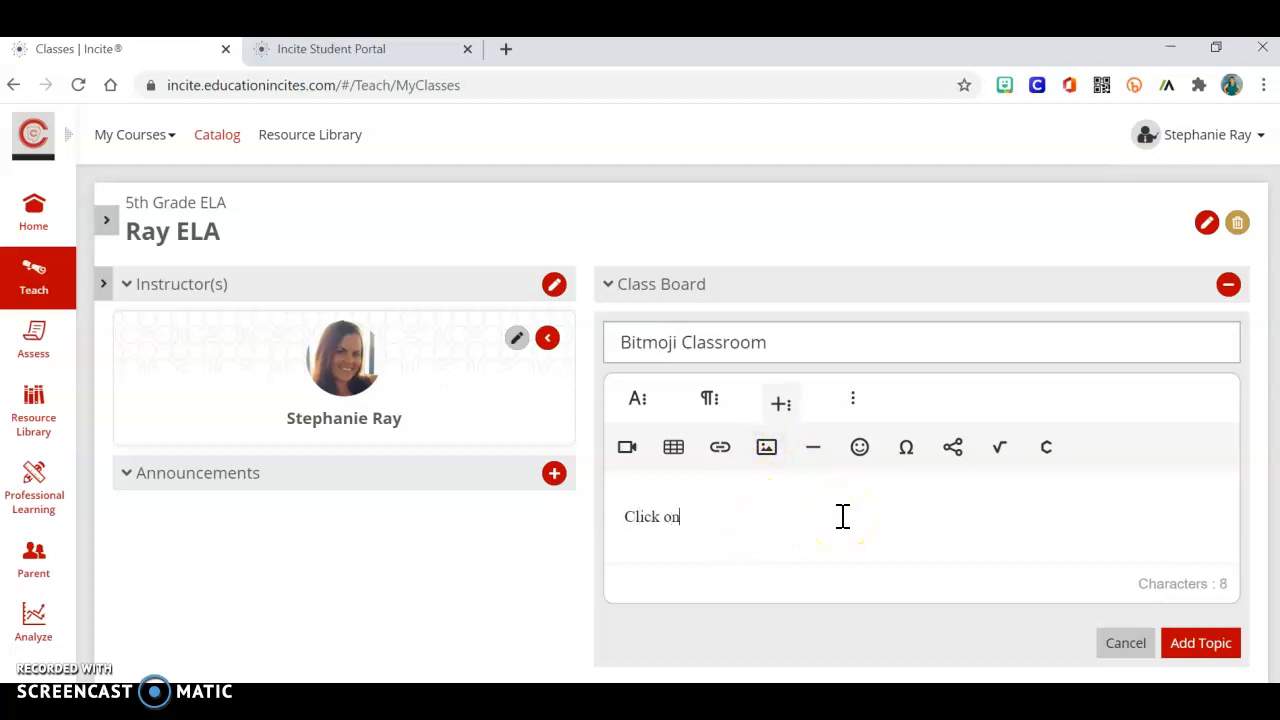
pyautogui.write(' the picture ')
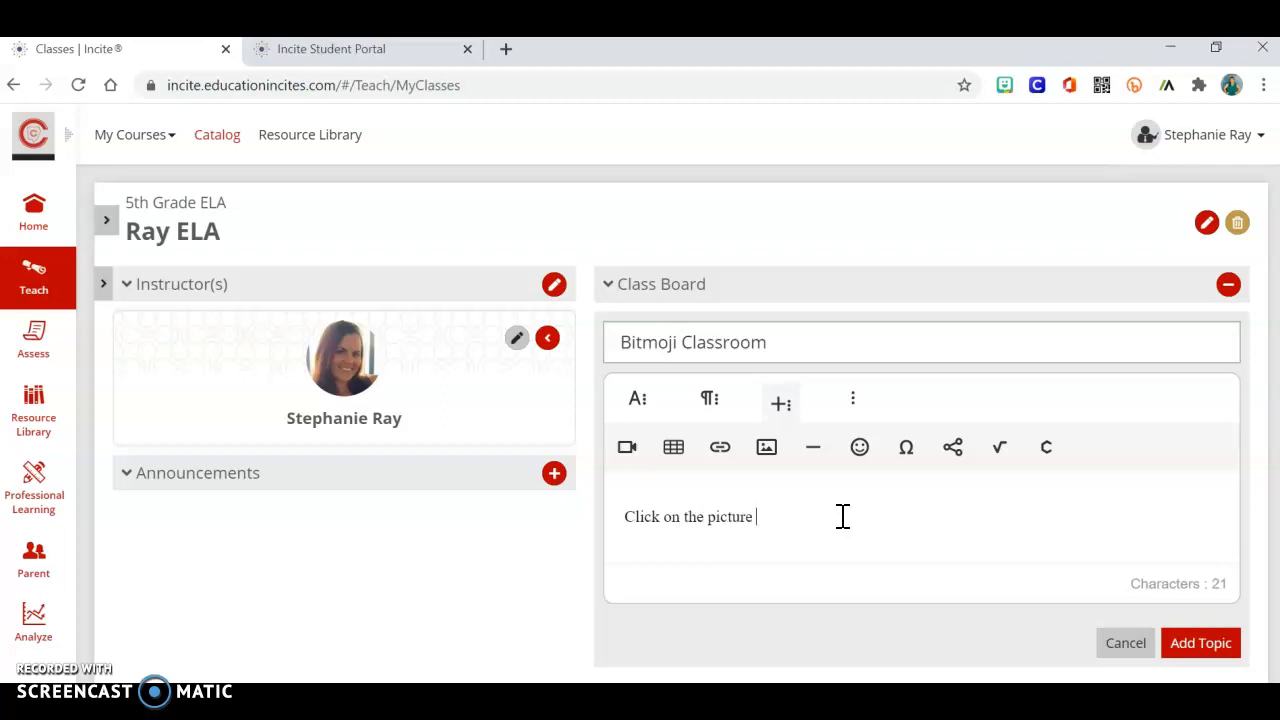
pyautogui.write('to open our Bitmoji Classroom.')
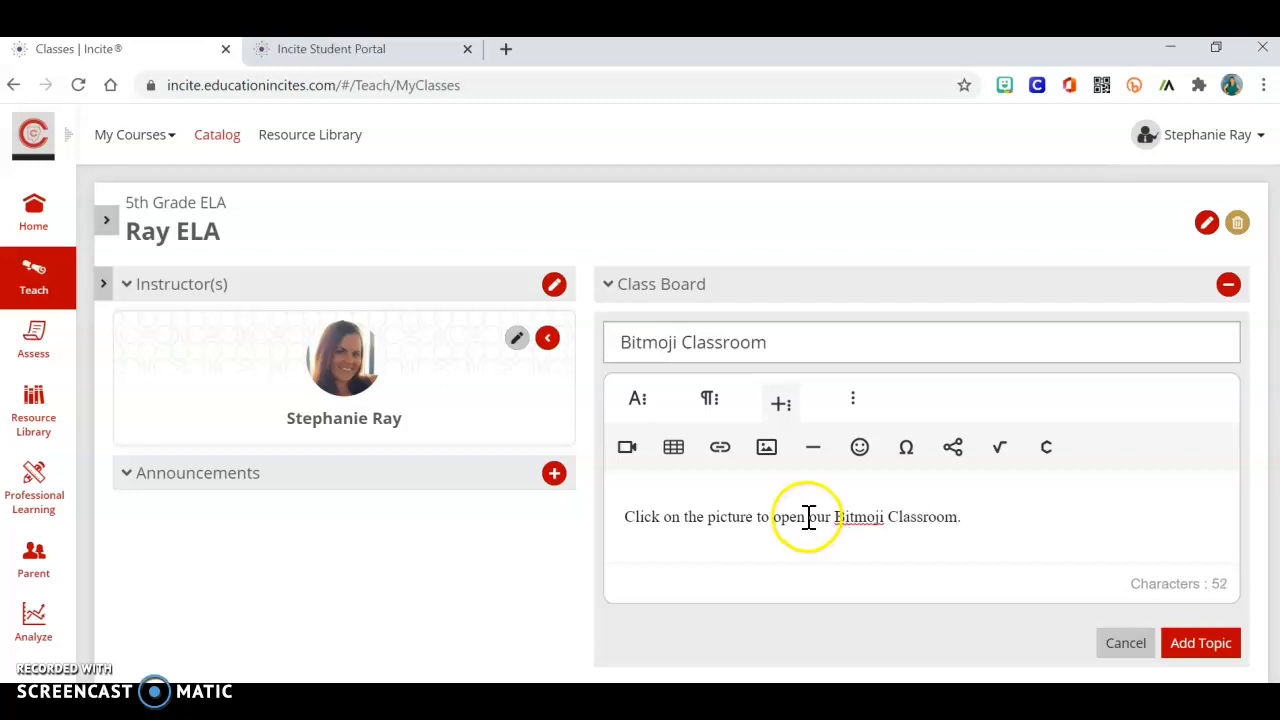
# - Format the topic's instruction sentence in bold Verdana
pyautogui.tripleClick(808, 517)
pyautogui.click(640, 400)
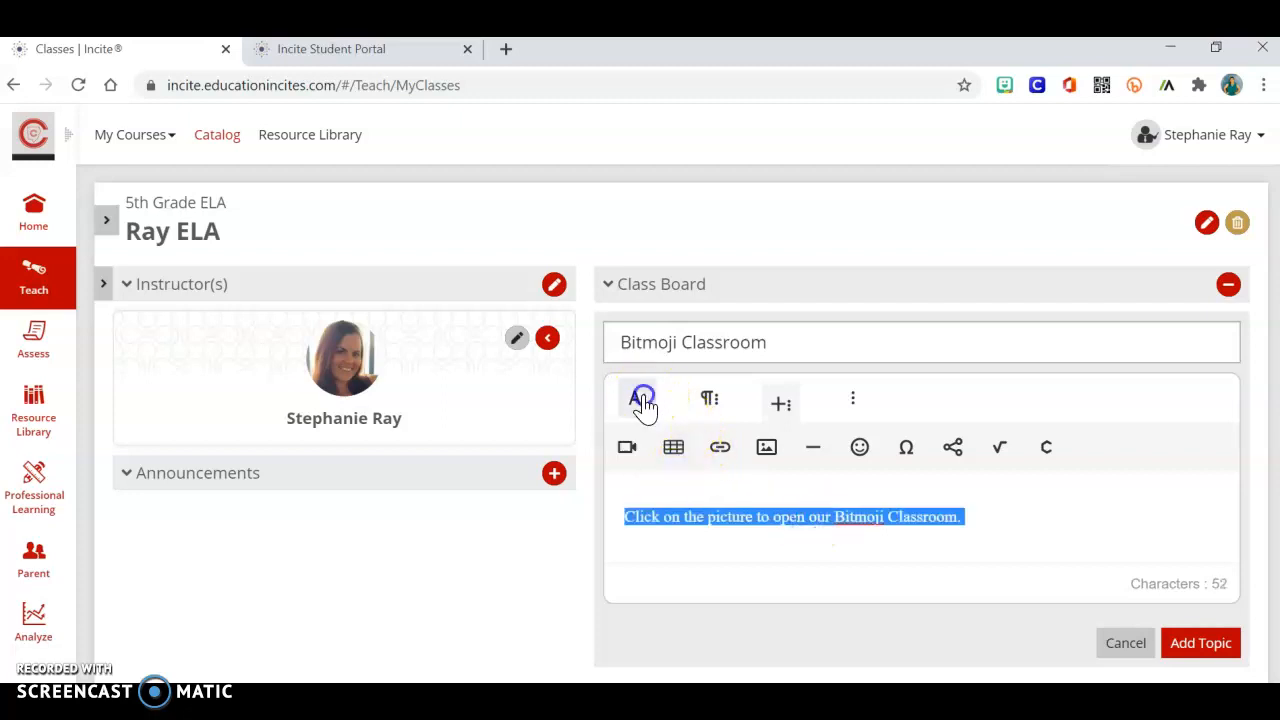
pyautogui.click(627, 447)
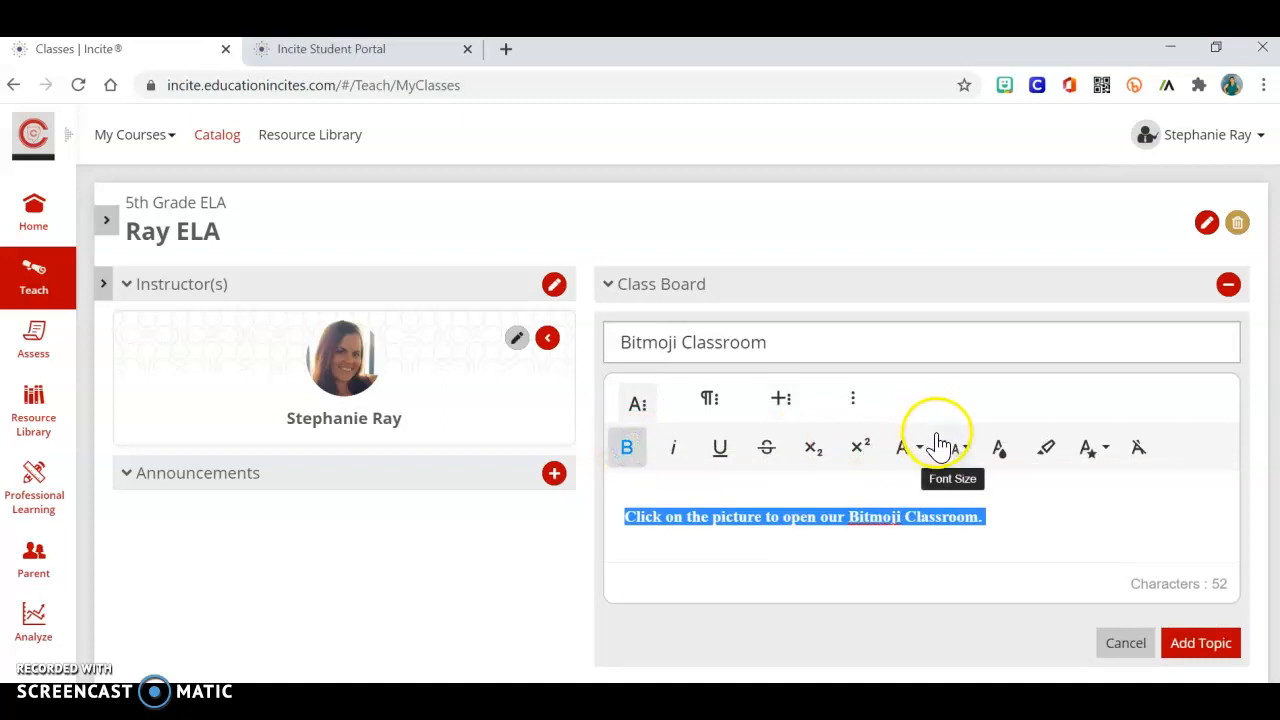
pyautogui.click(910, 448)
pyautogui.click(935, 643)
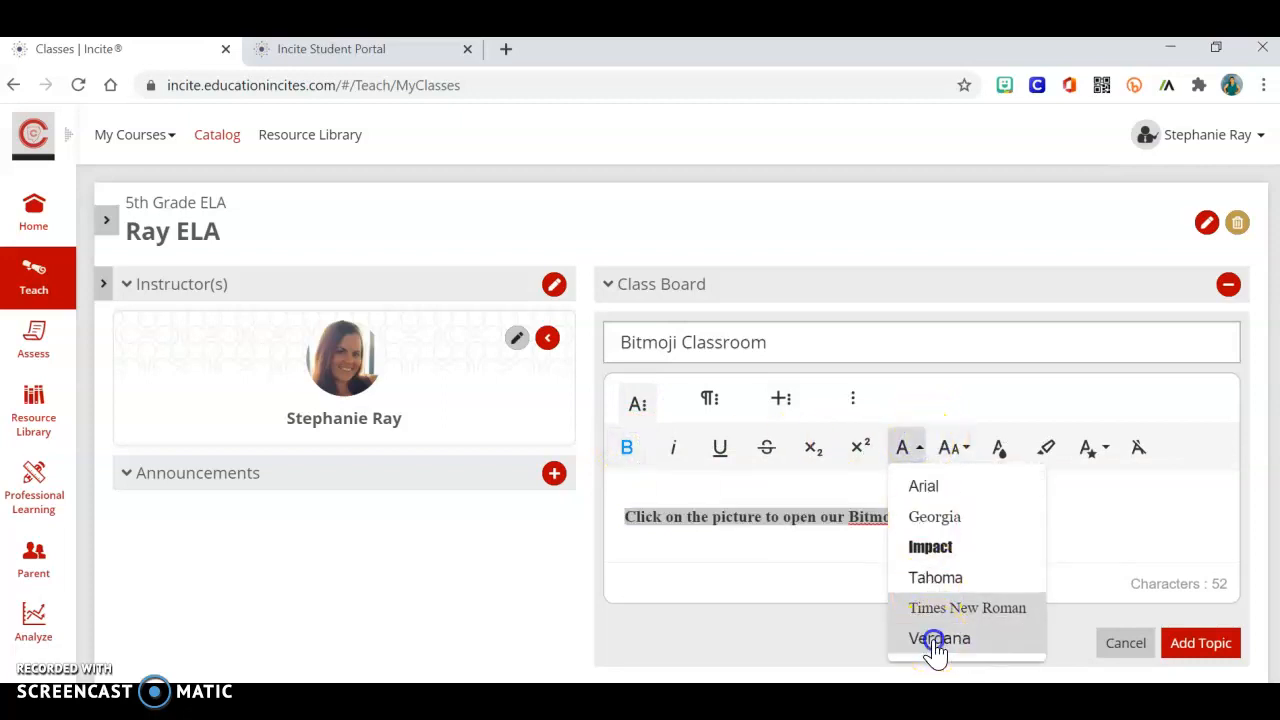
pyautogui.click(952, 448)
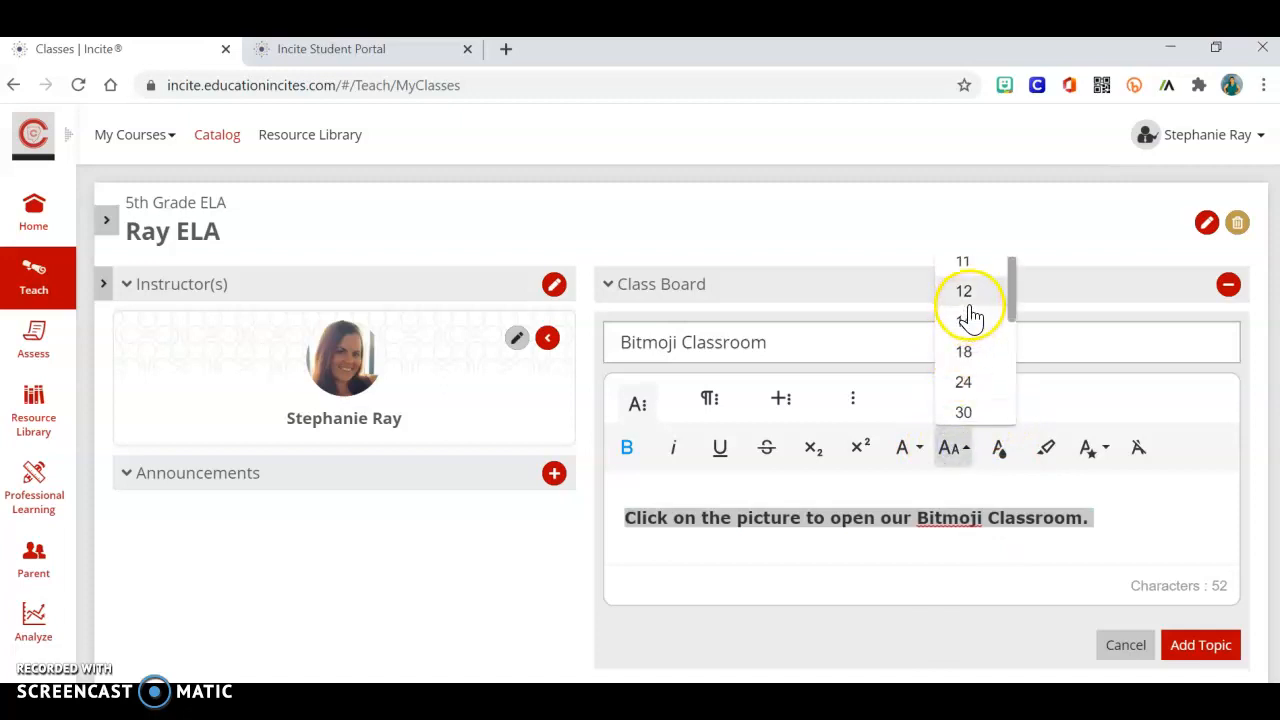
pyautogui.click(1150, 521)
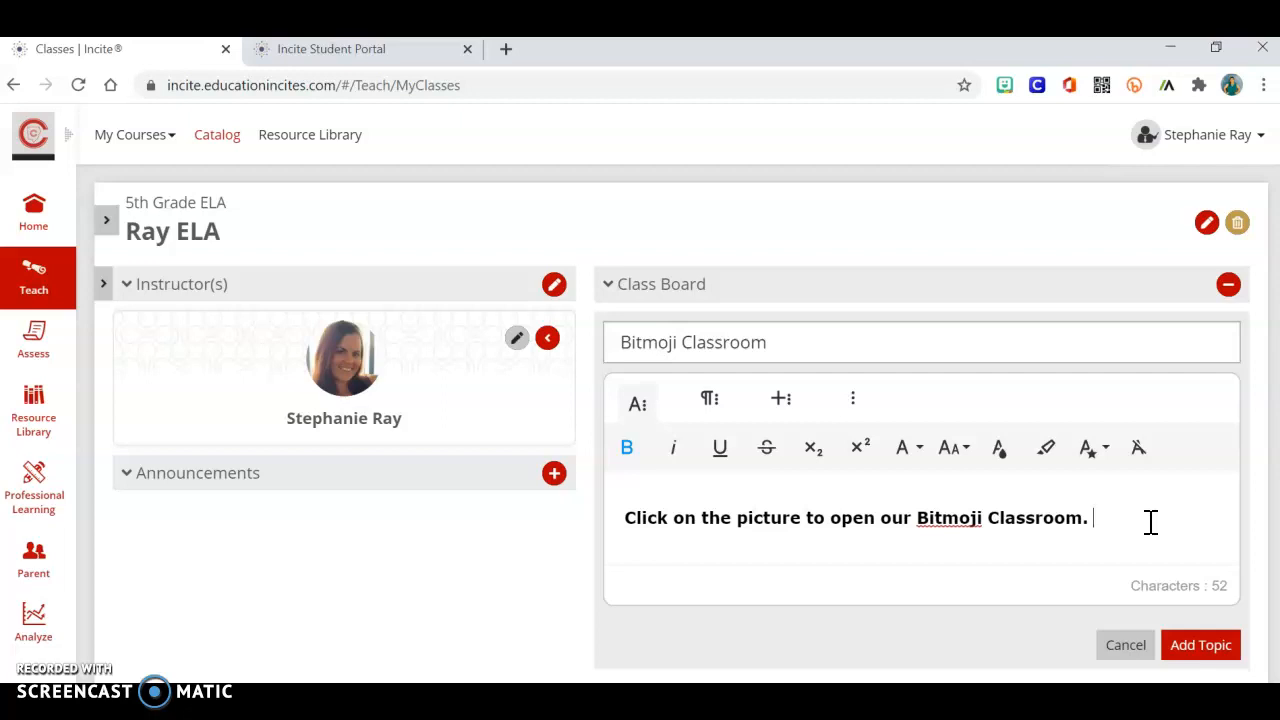
# - Insert the image "bitmoji classroom 20-21" from the 2020-2021 School Year folder on a new line below the sentence
pyautogui.press('Return')
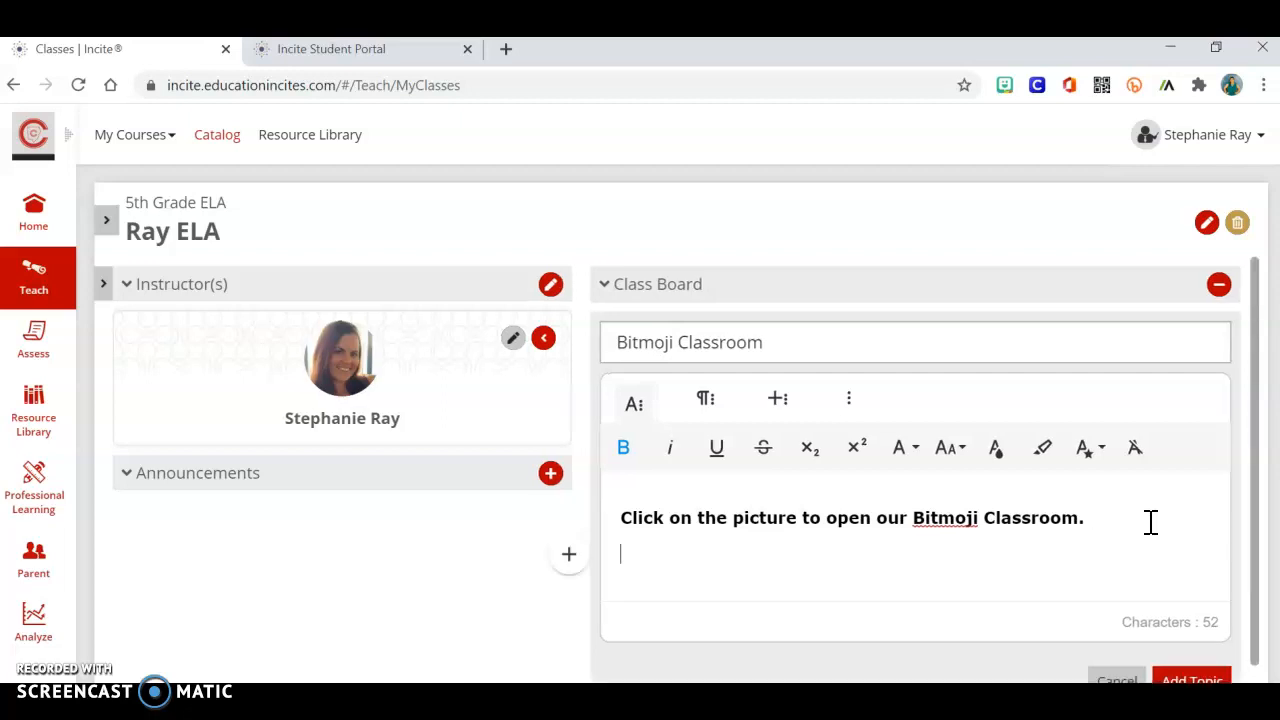
pyautogui.click(777, 410)
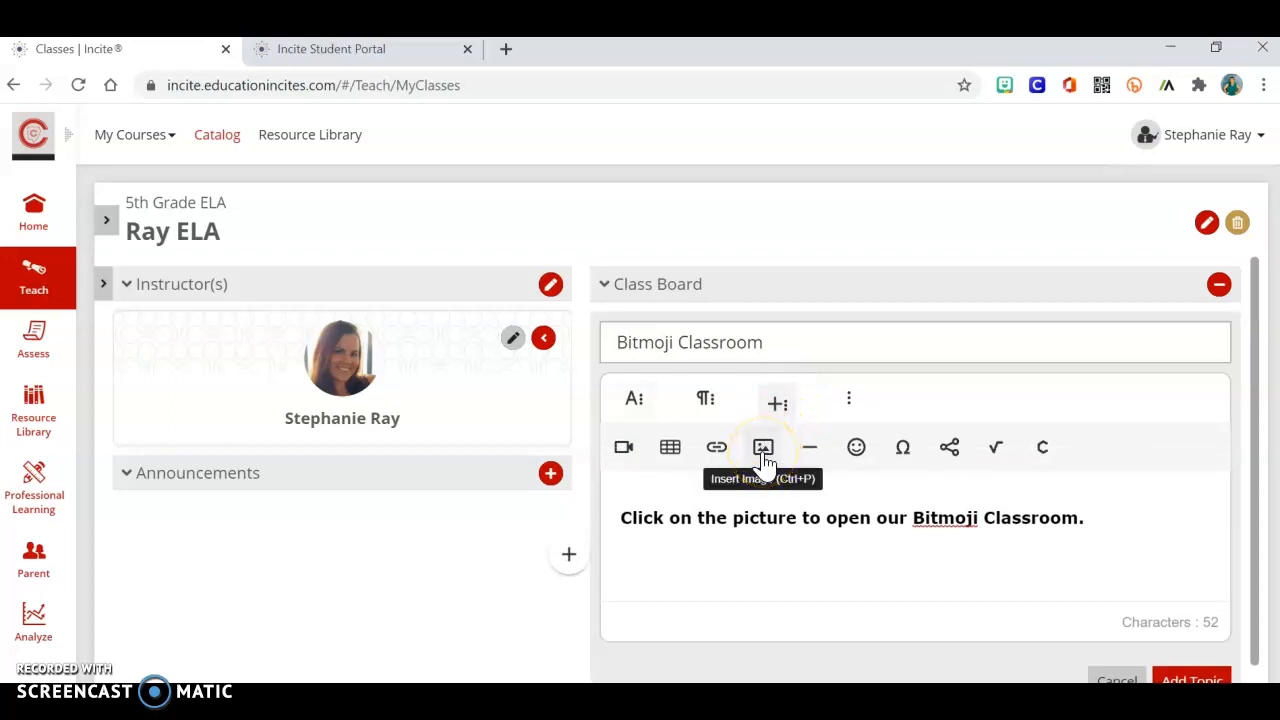
pyautogui.click(763, 452)
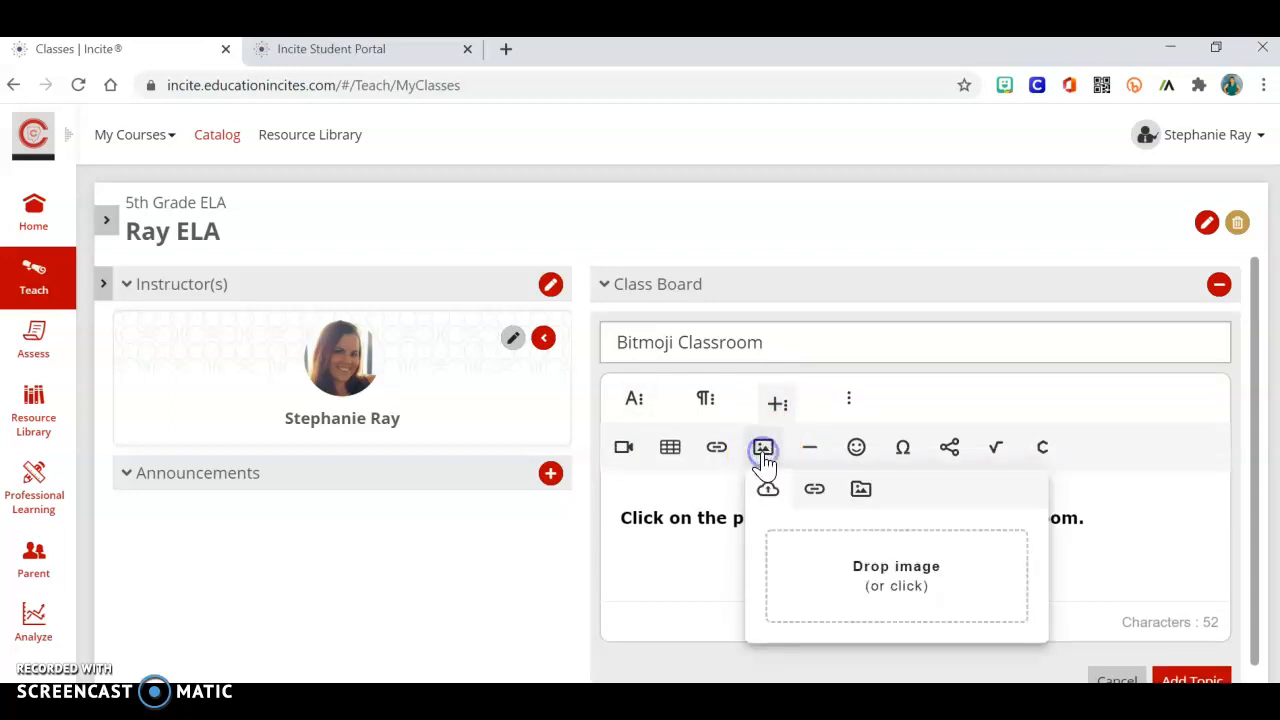
pyautogui.click(900, 585)
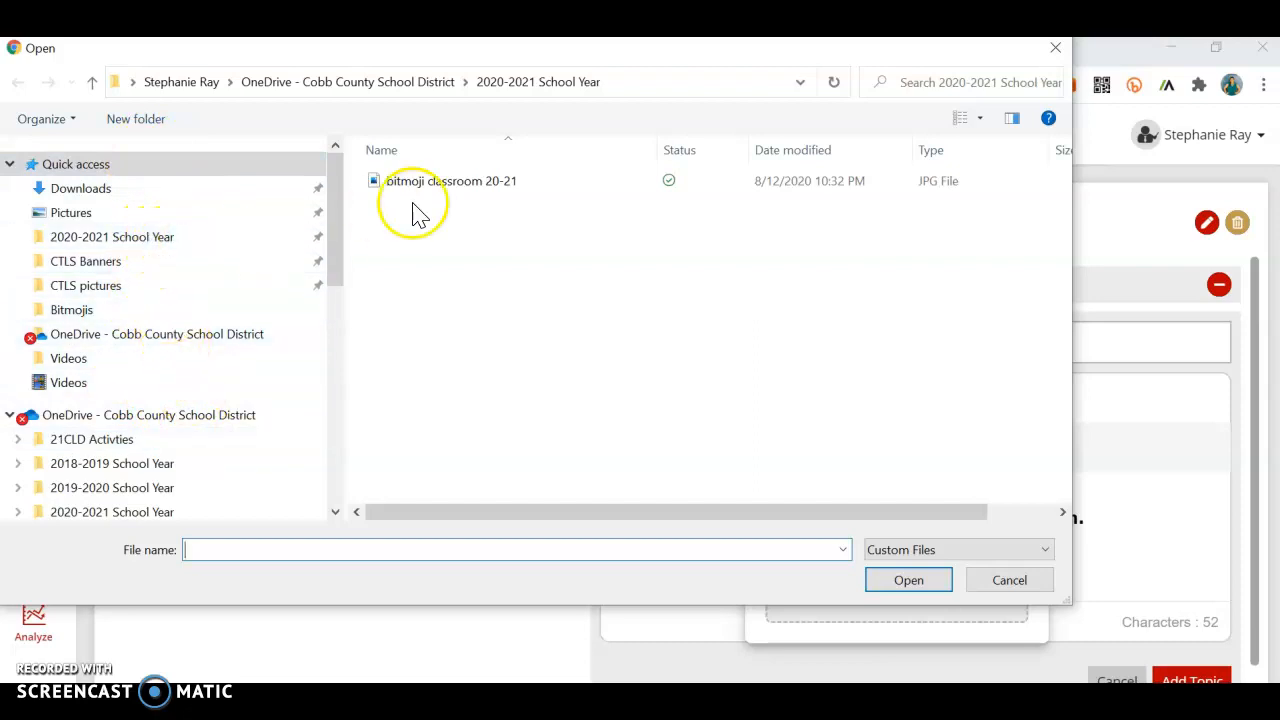
pyautogui.click(449, 192)
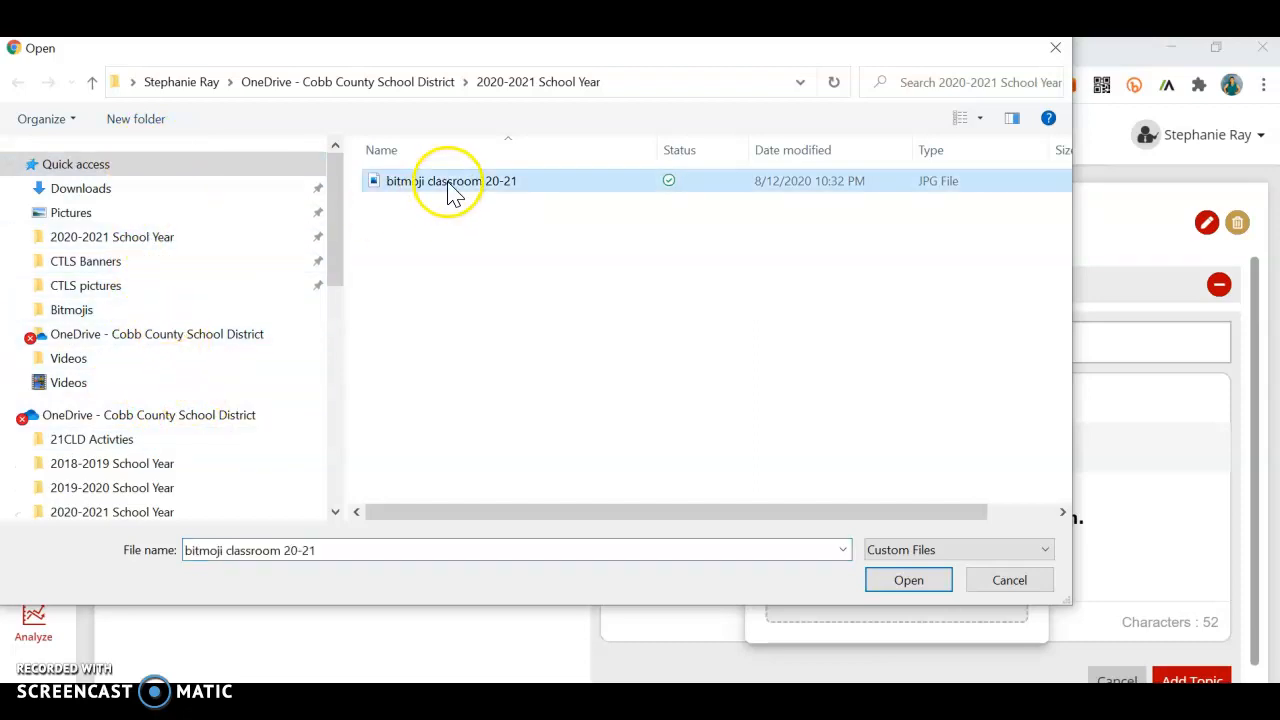
pyautogui.click(906, 582)
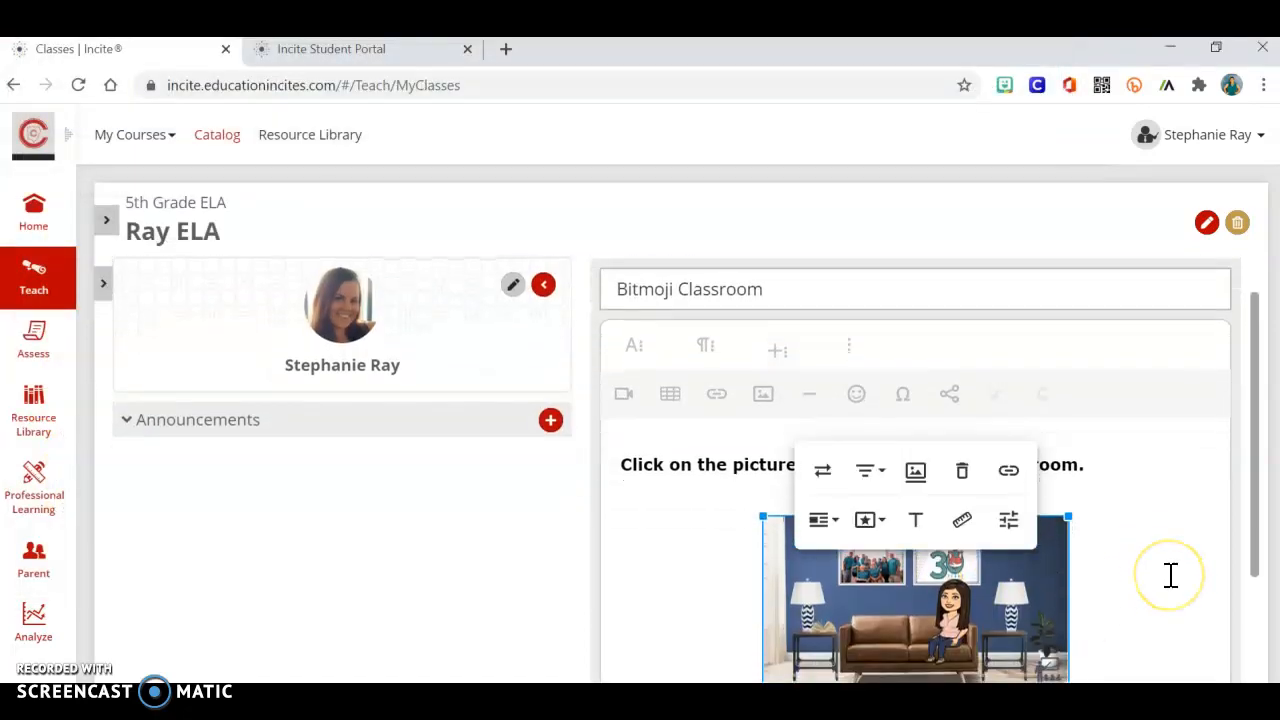
# - Paste the presentation's SharePoint address as the inserted picture's link URL and append "&amp=&action=embedview" to it
pyautogui.scroll(-1, 1171, 575)
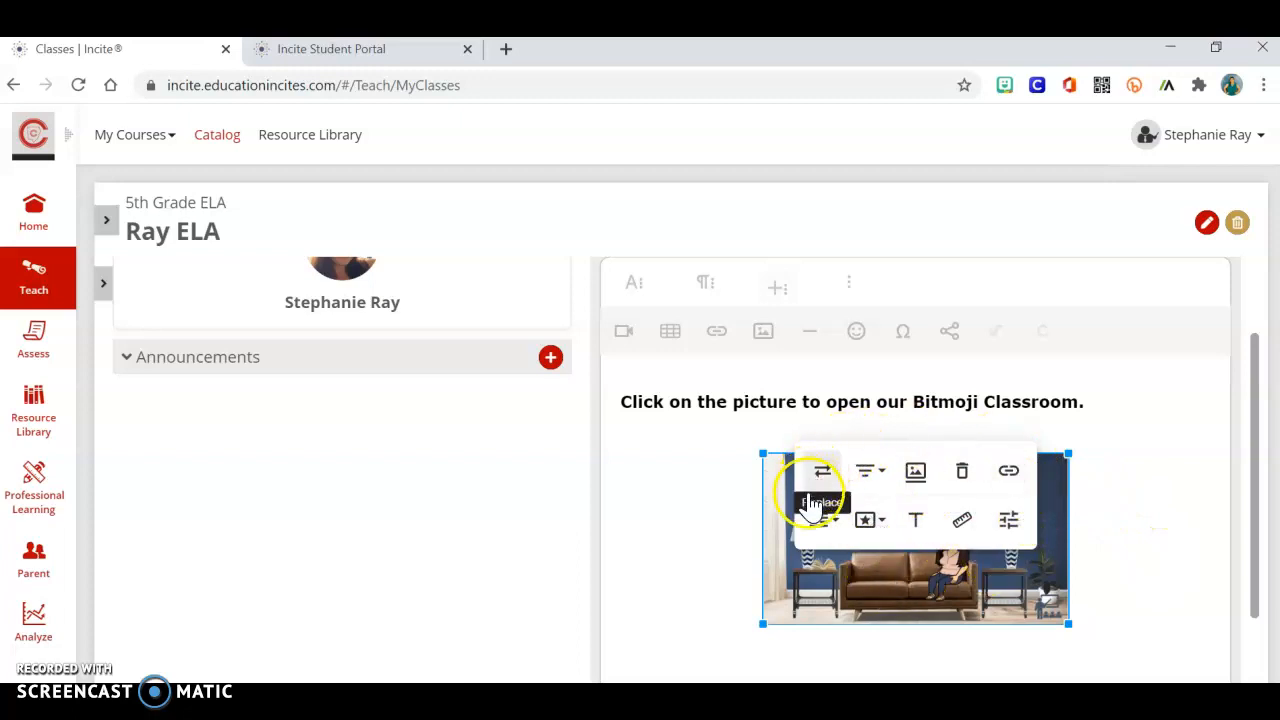
pyautogui.click(1009, 473)
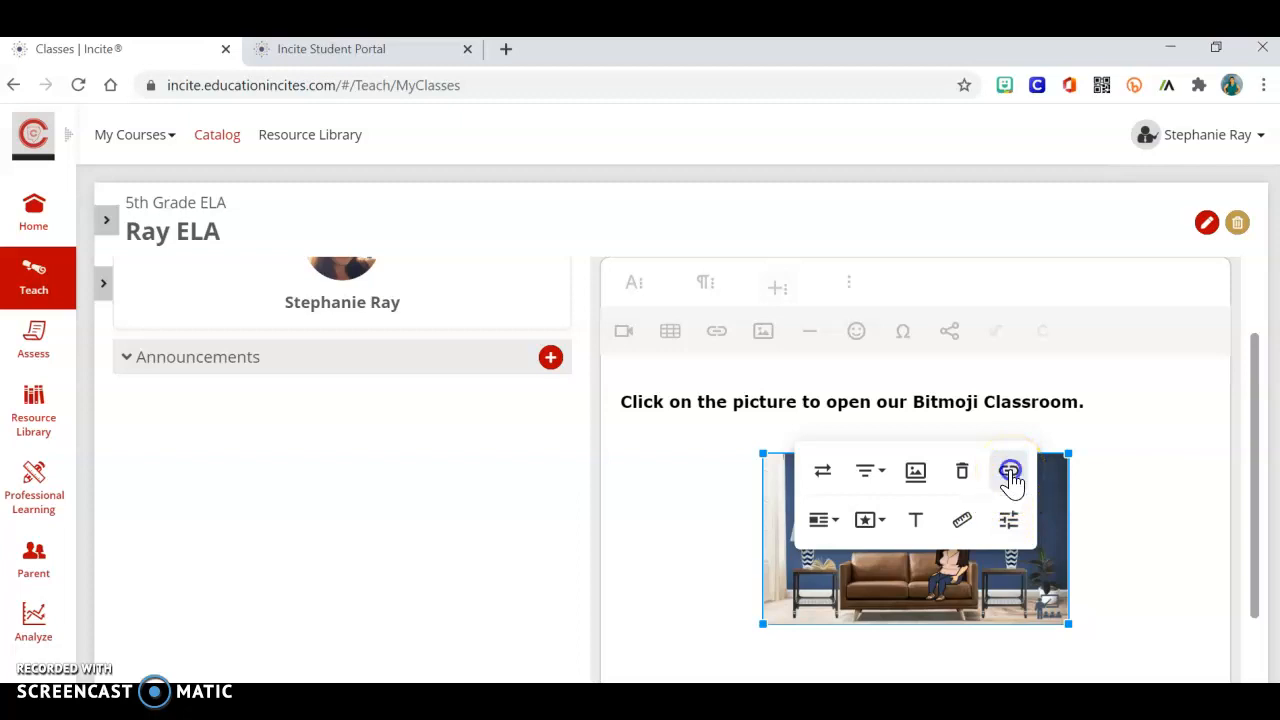
pyautogui.click(891, 291)
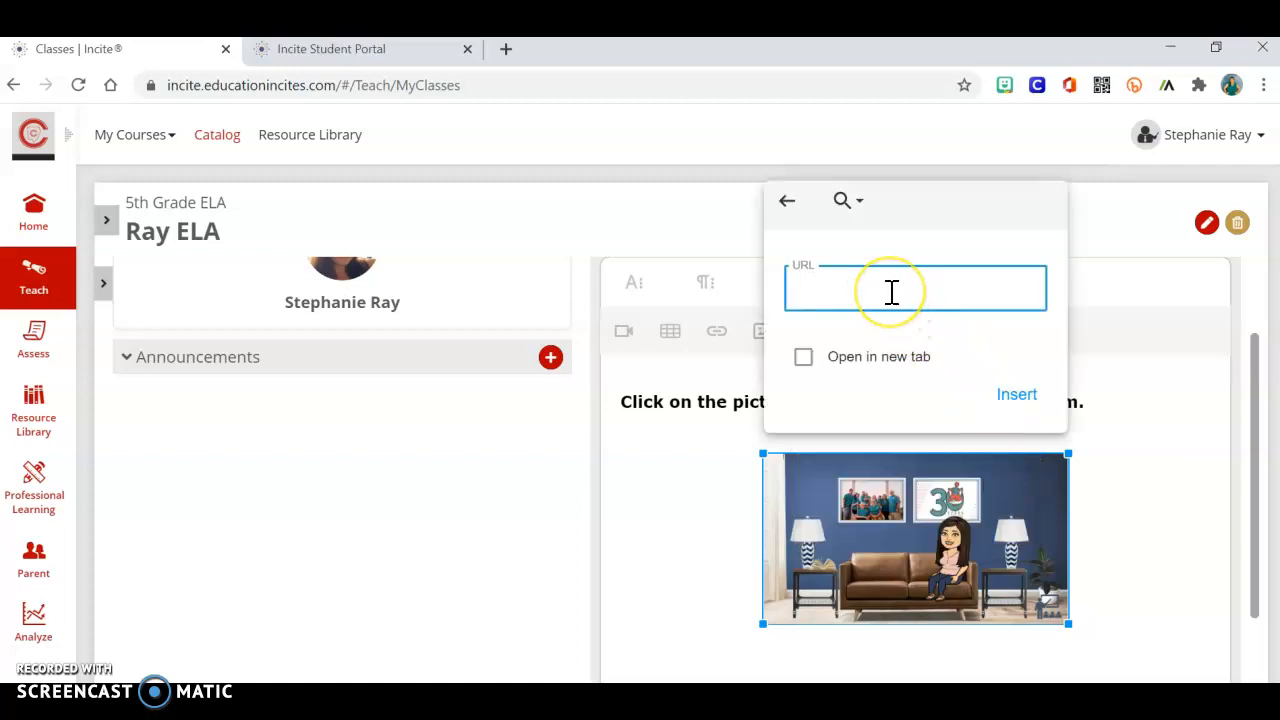
pyautogui.hotkey('ctrl', 'v')
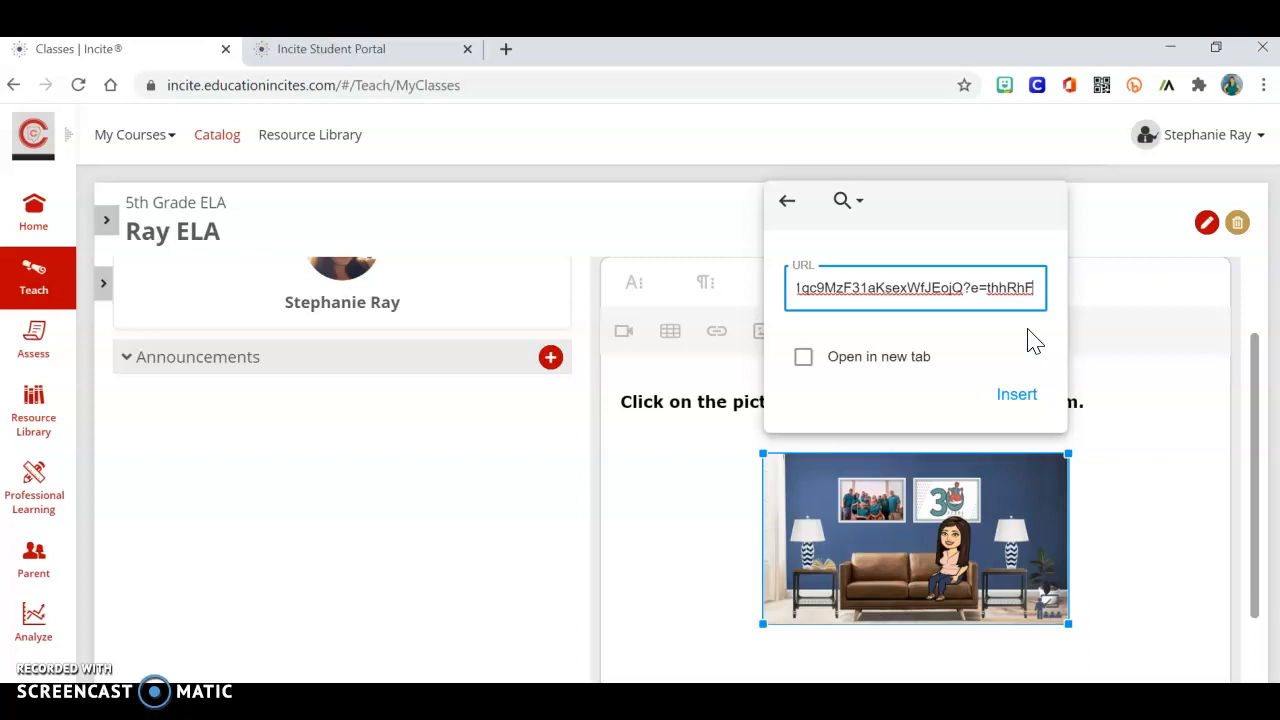
pyautogui.write('&')
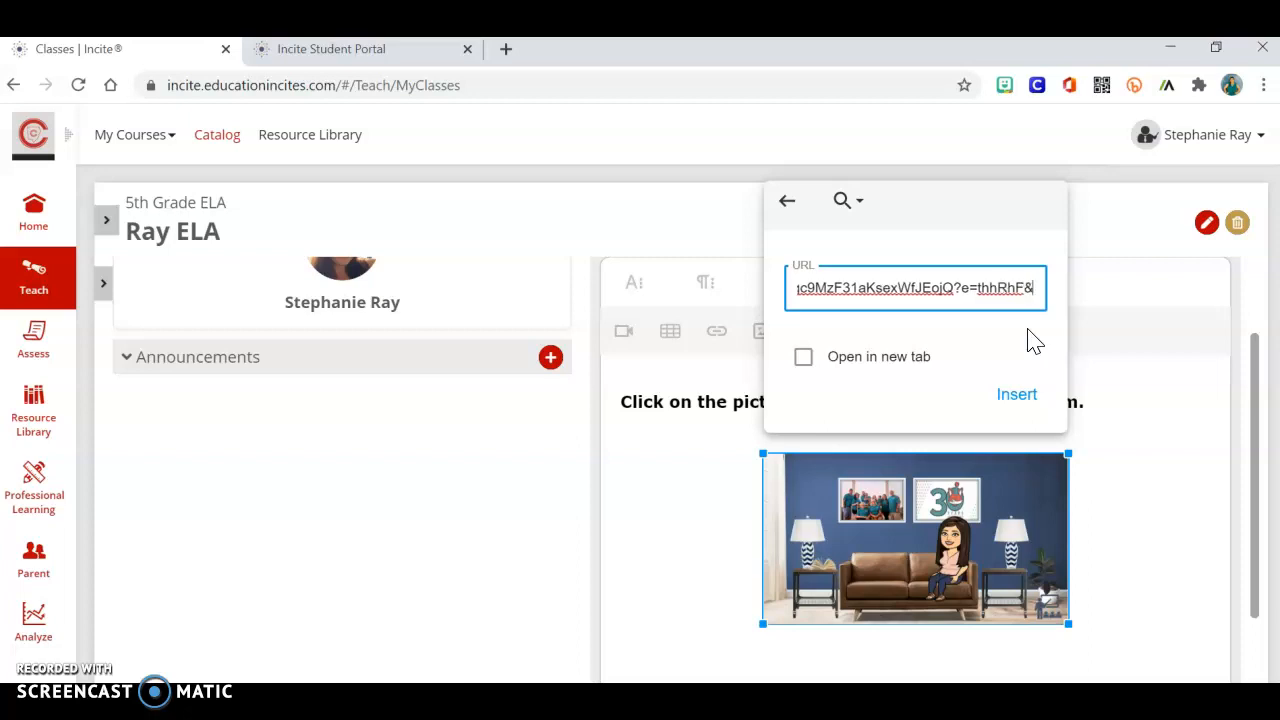
pyautogui.write('amp')
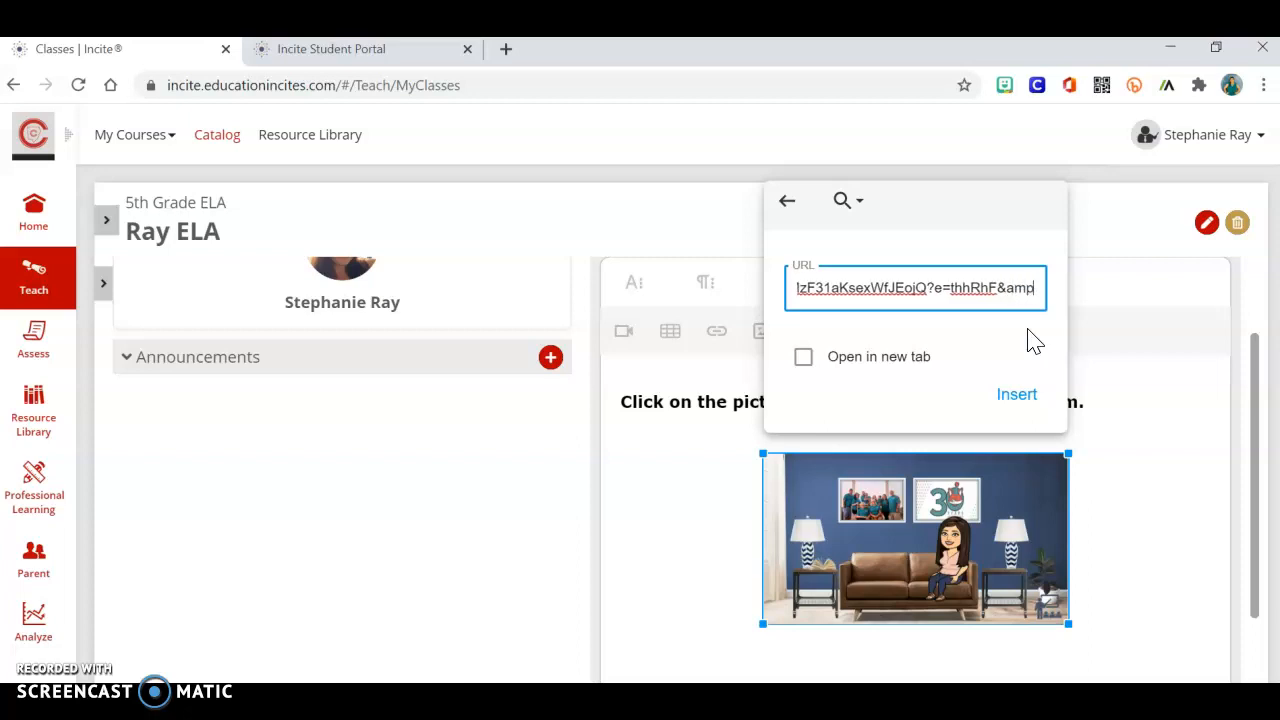
pyautogui.write('=')
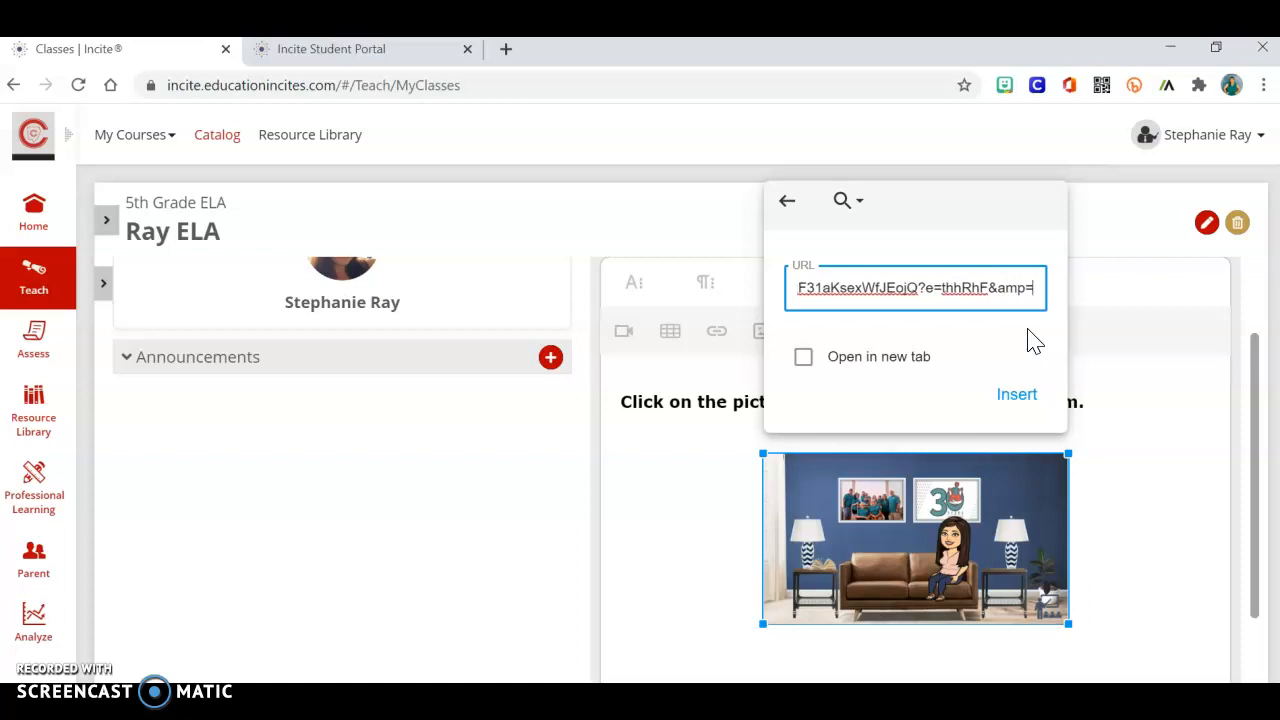
pyautogui.write('&action')
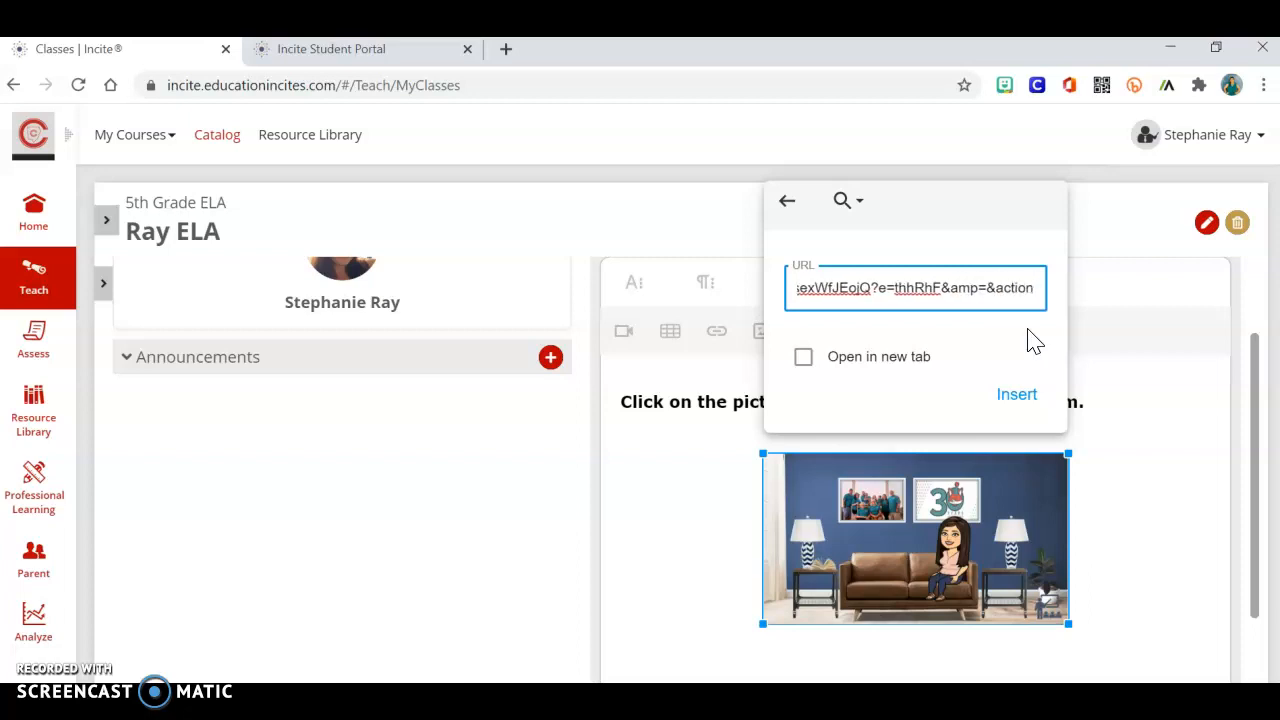
pyautogui.write('=embedview')
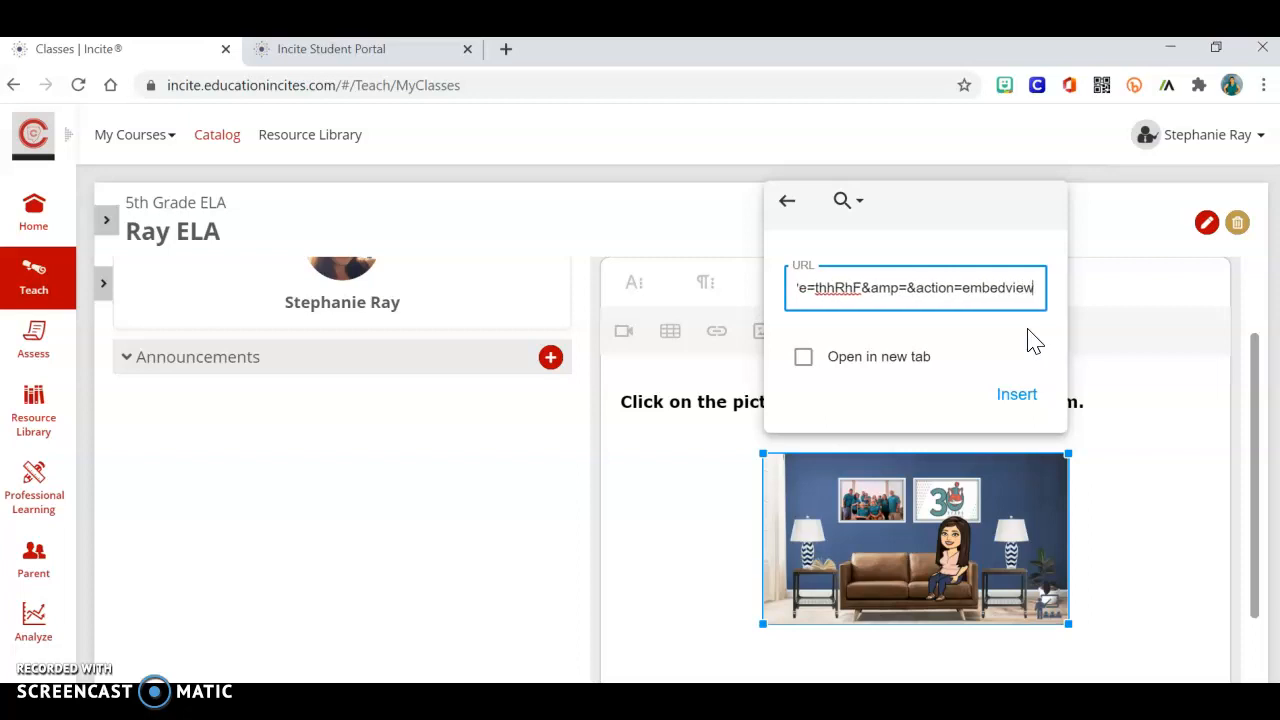
# - Set the picture's link to open in a new tab and insert the link
pyautogui.moveTo(862, 288); pyautogui.dragTo(1070, 290)
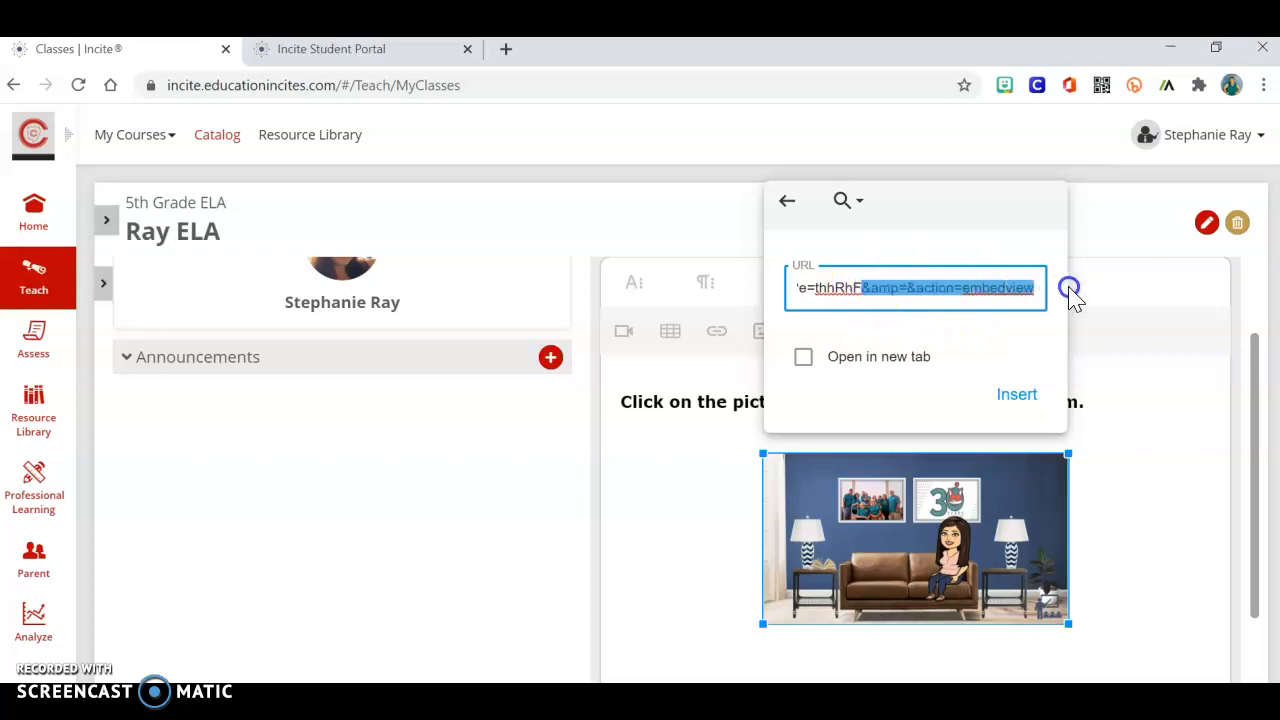
pyautogui.click(967, 342)
pyautogui.click(863, 295)
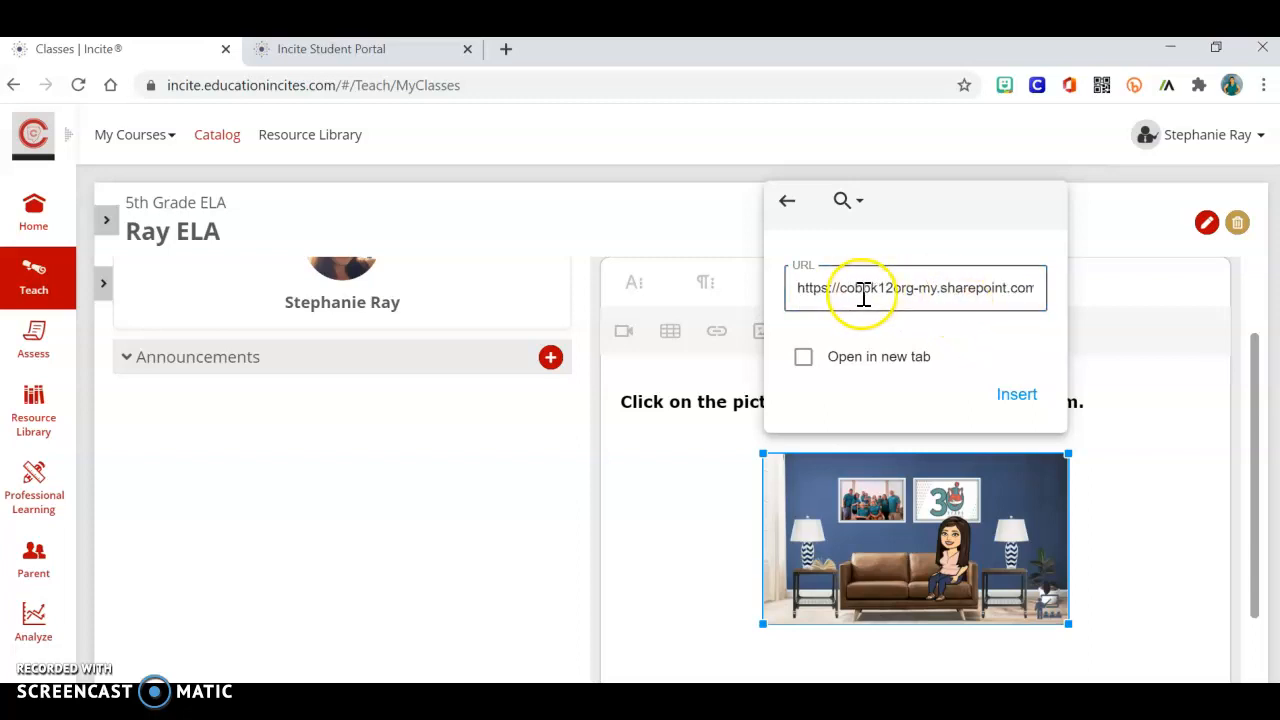
pyautogui.click(804, 364)
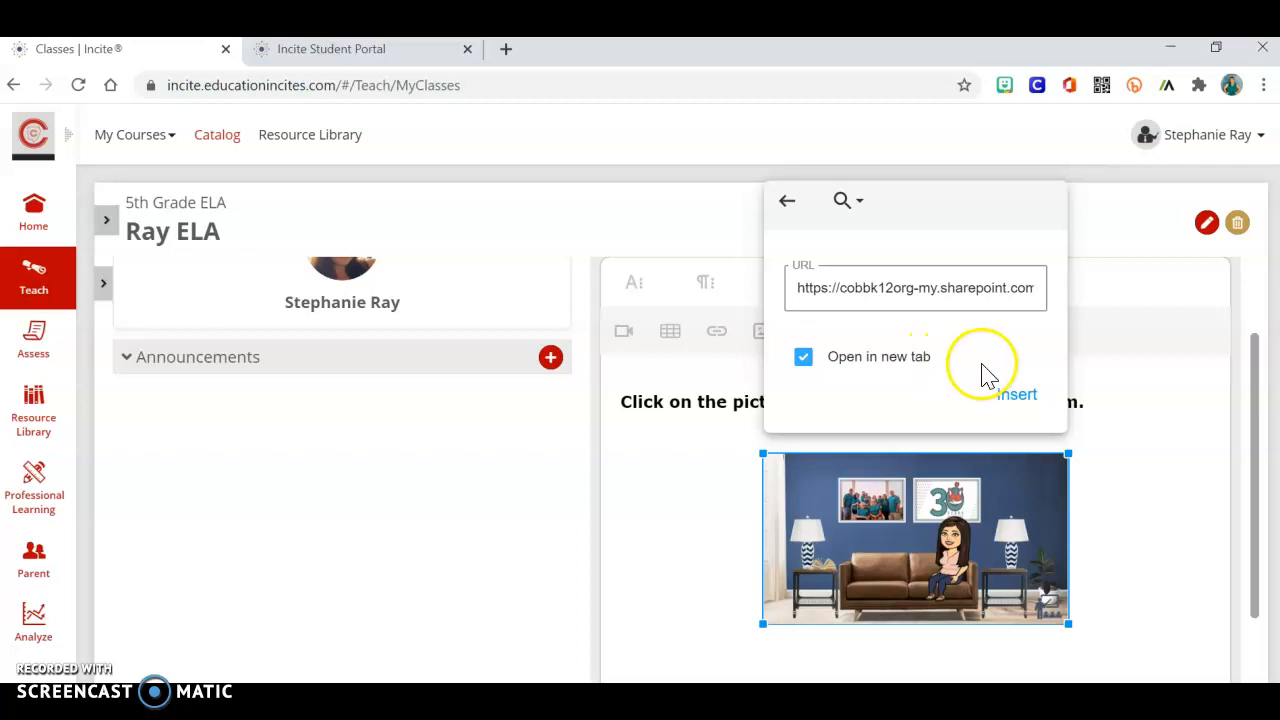
pyautogui.click(1028, 400)
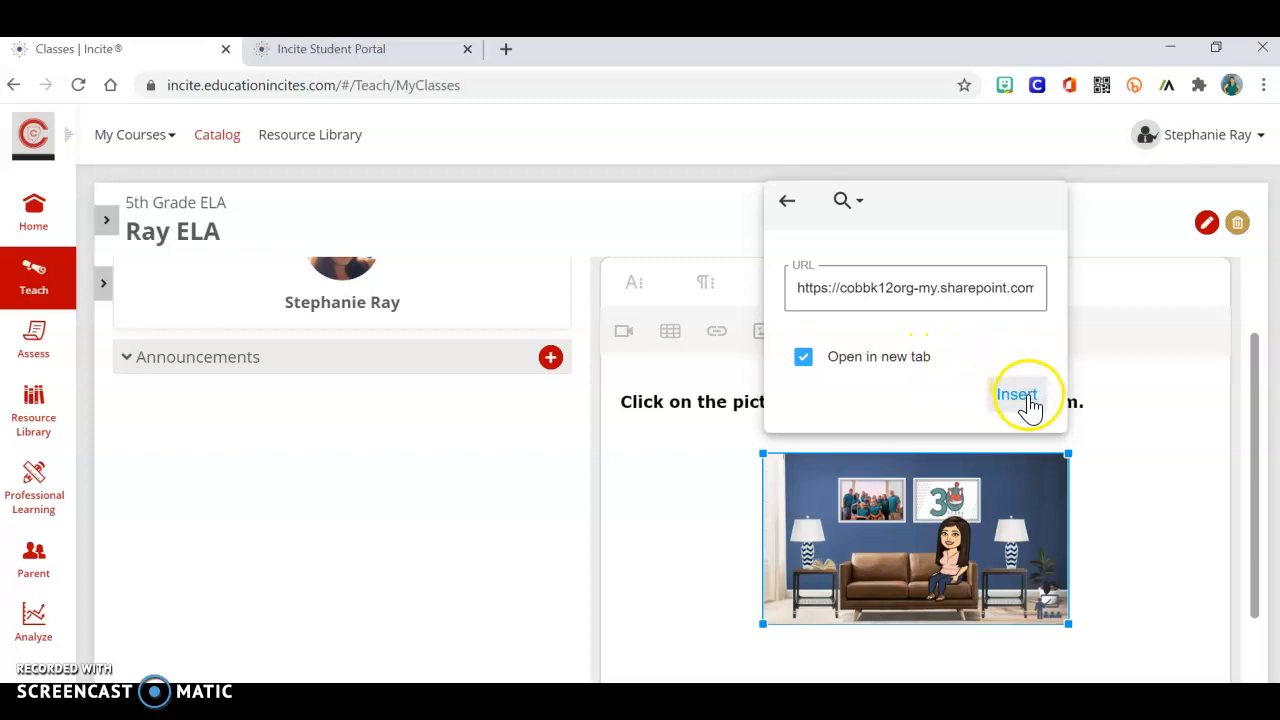
pyautogui.click(1141, 458)
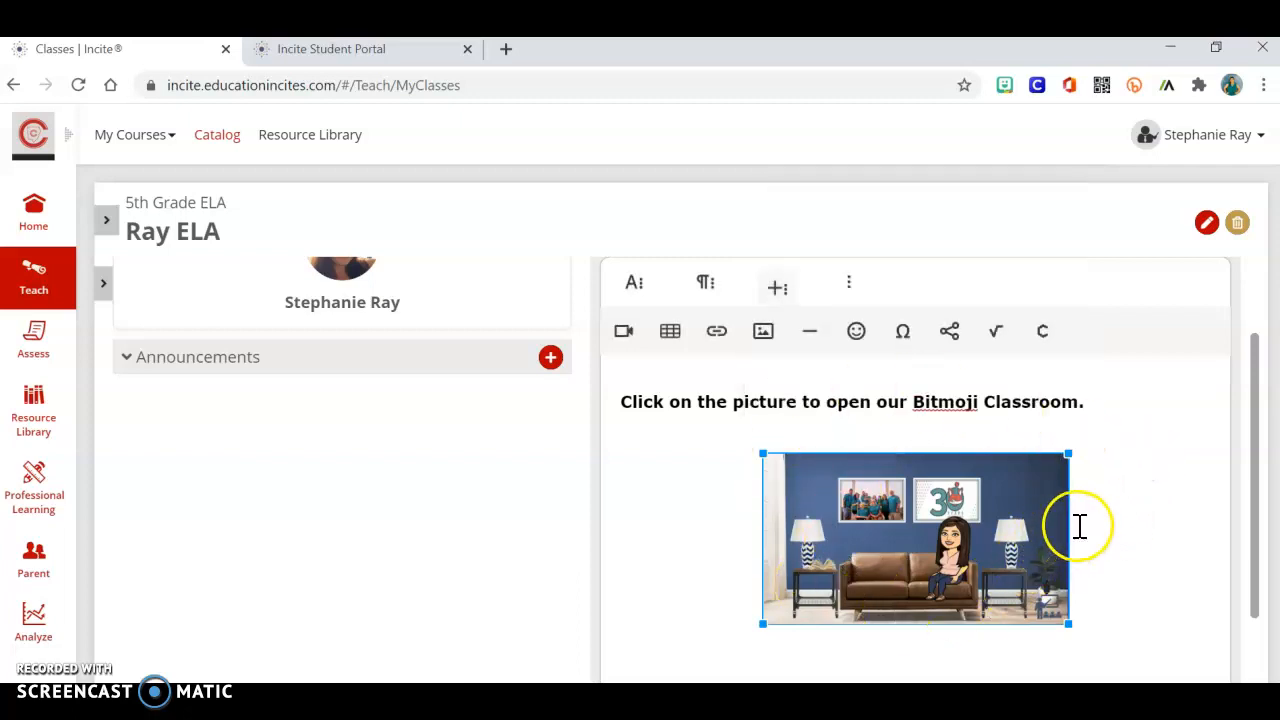
# - Add the Bitmoji Classroom topic to the Class Board and close the blank topic form
pyautogui.scroll(-3, 1140, 486)
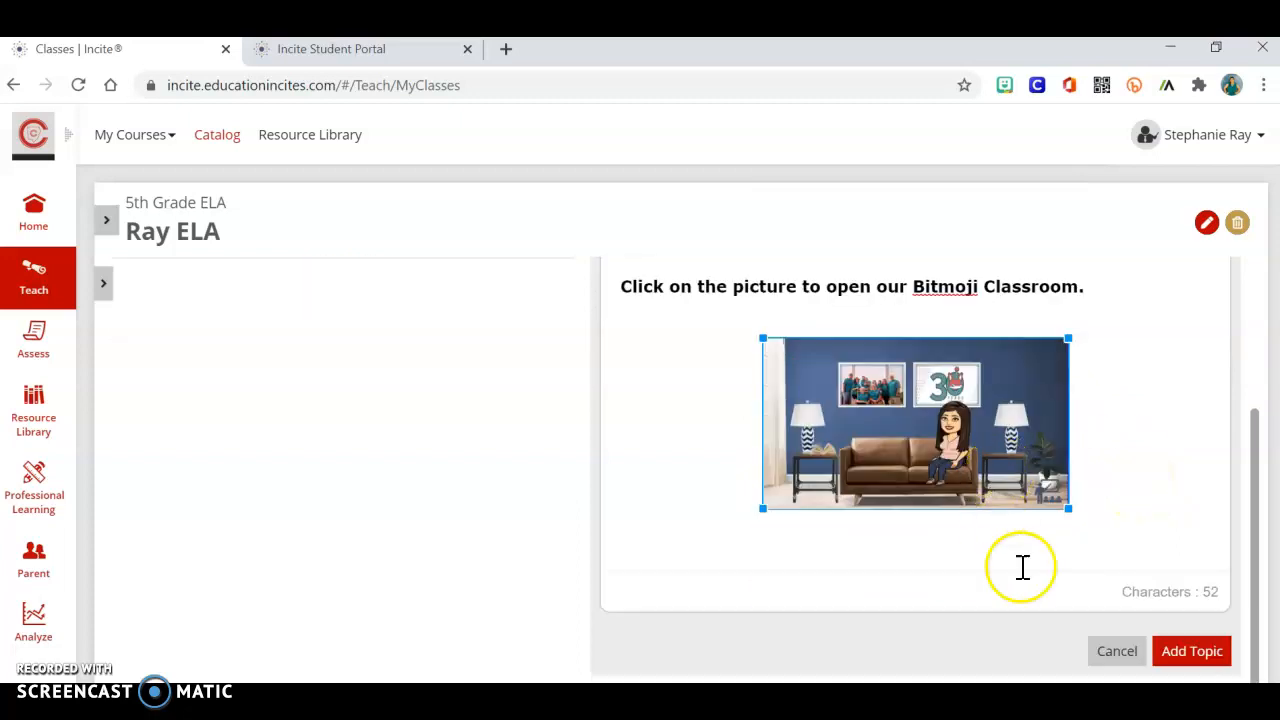
pyautogui.click(1205, 655)
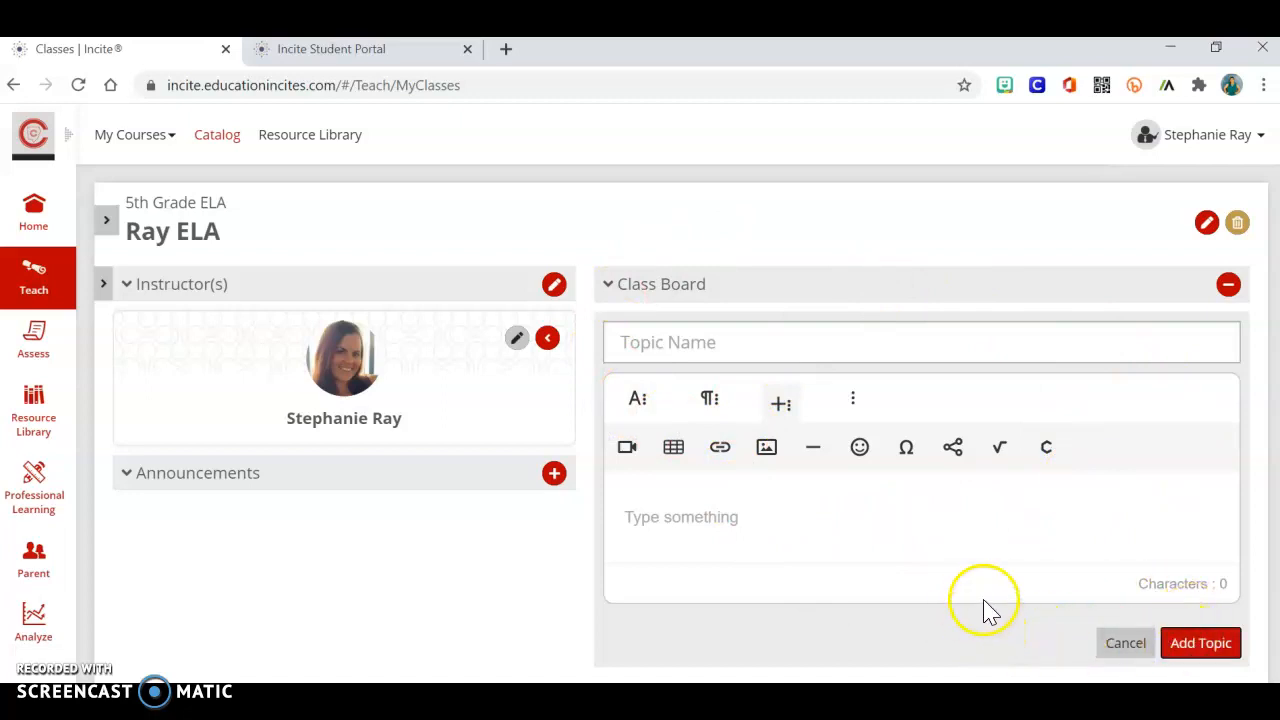
pyautogui.click(1128, 645)
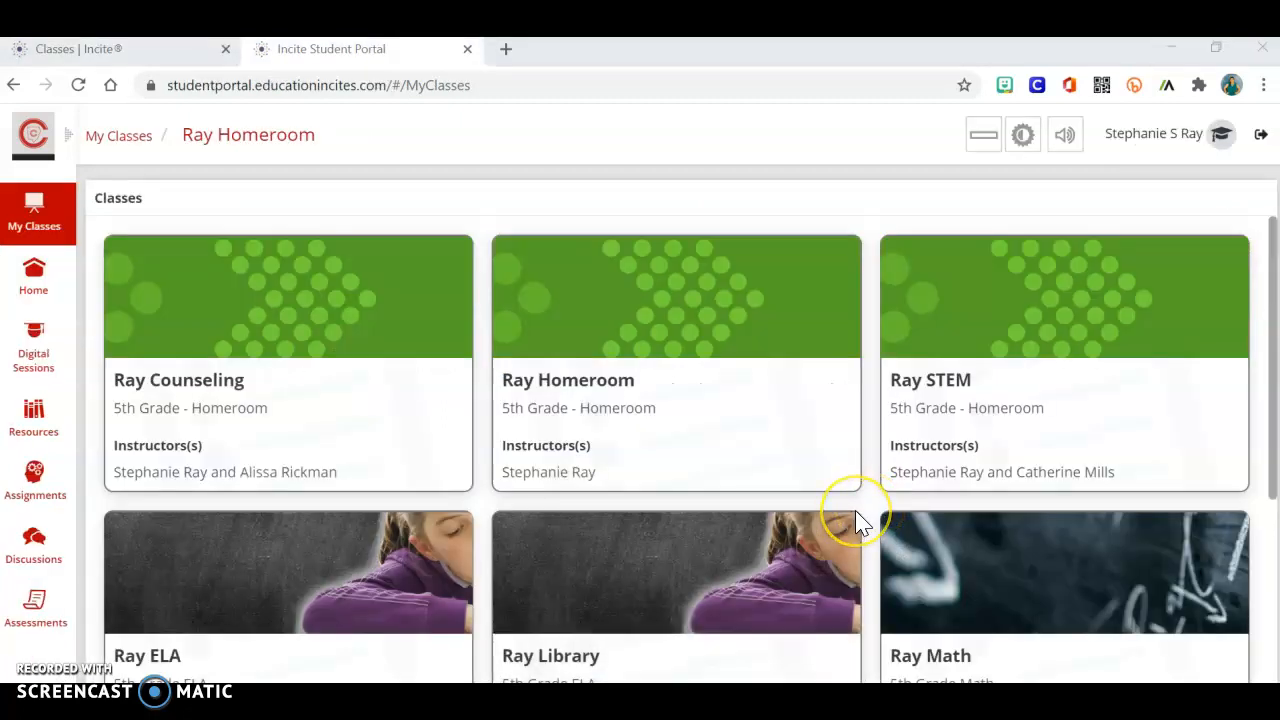
# - Test the Bitmoji Classroom picture link from the ELA class in the Student Portal, continuing to the welcome slide
pyautogui.scroll(-2, 855, 522)
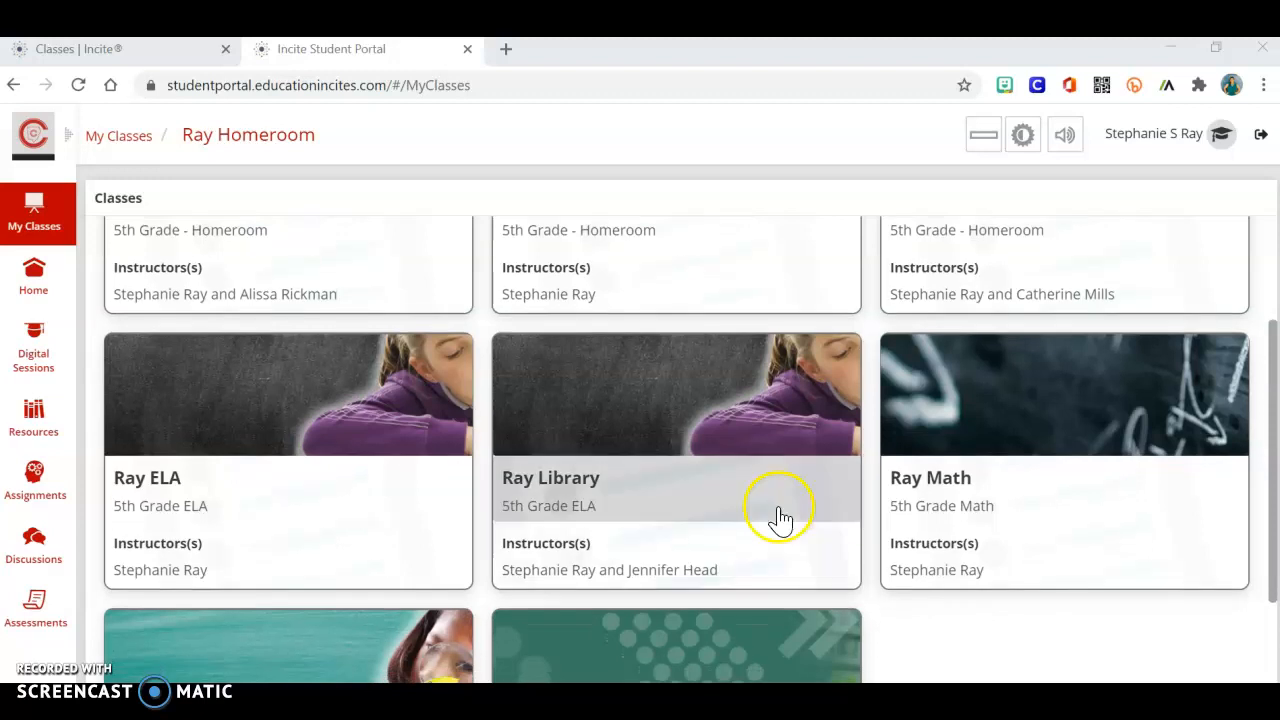
pyautogui.click(248, 450)
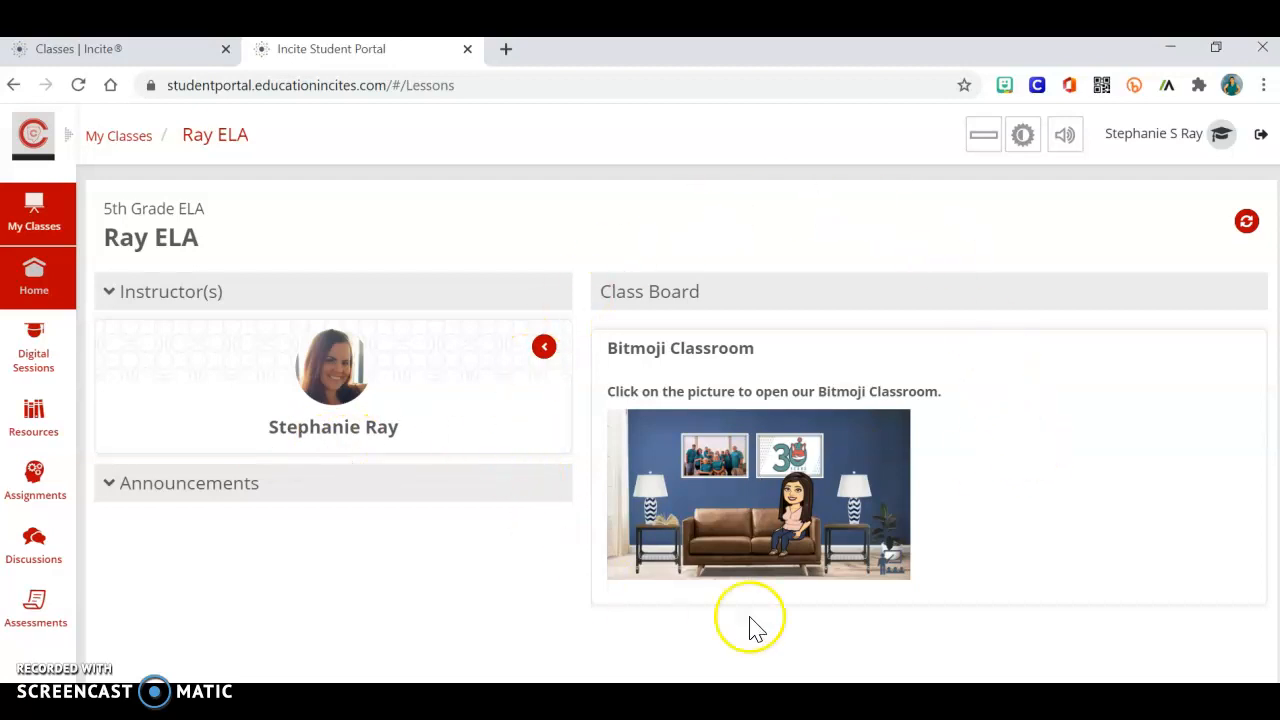
pyautogui.click(820, 540)
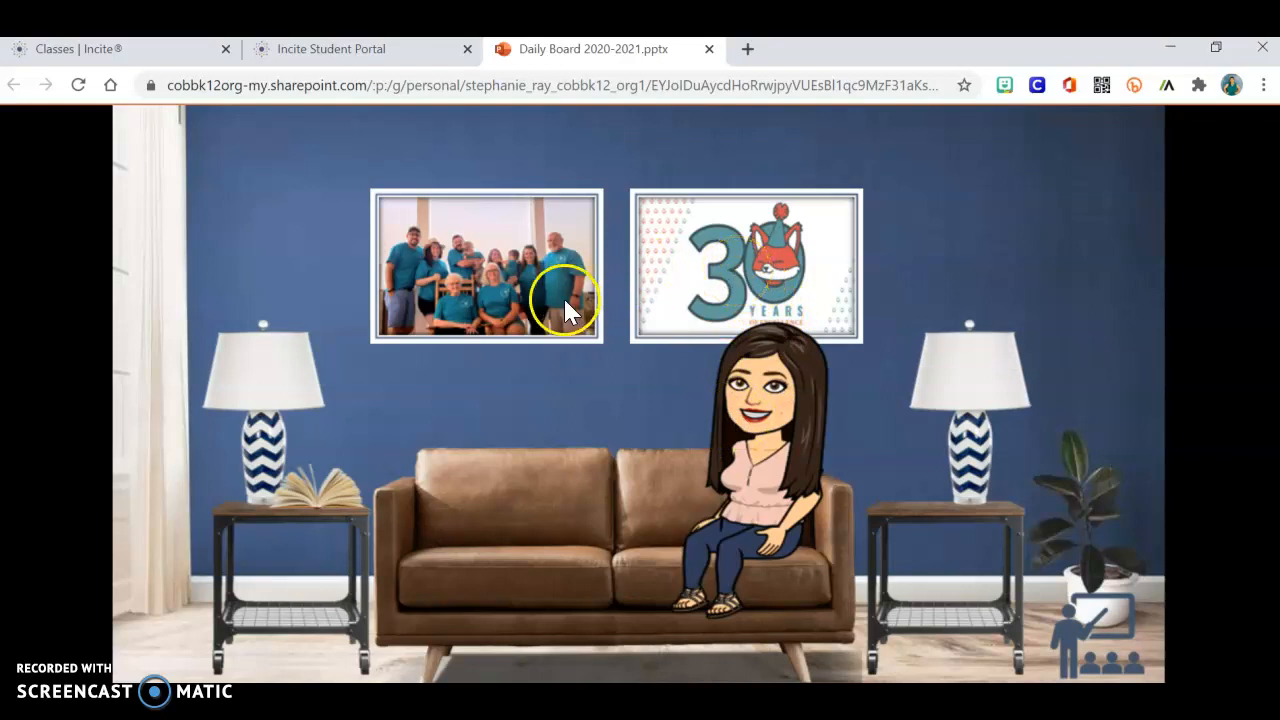
pyautogui.click(1075, 648)
pyautogui.click(1075, 648)
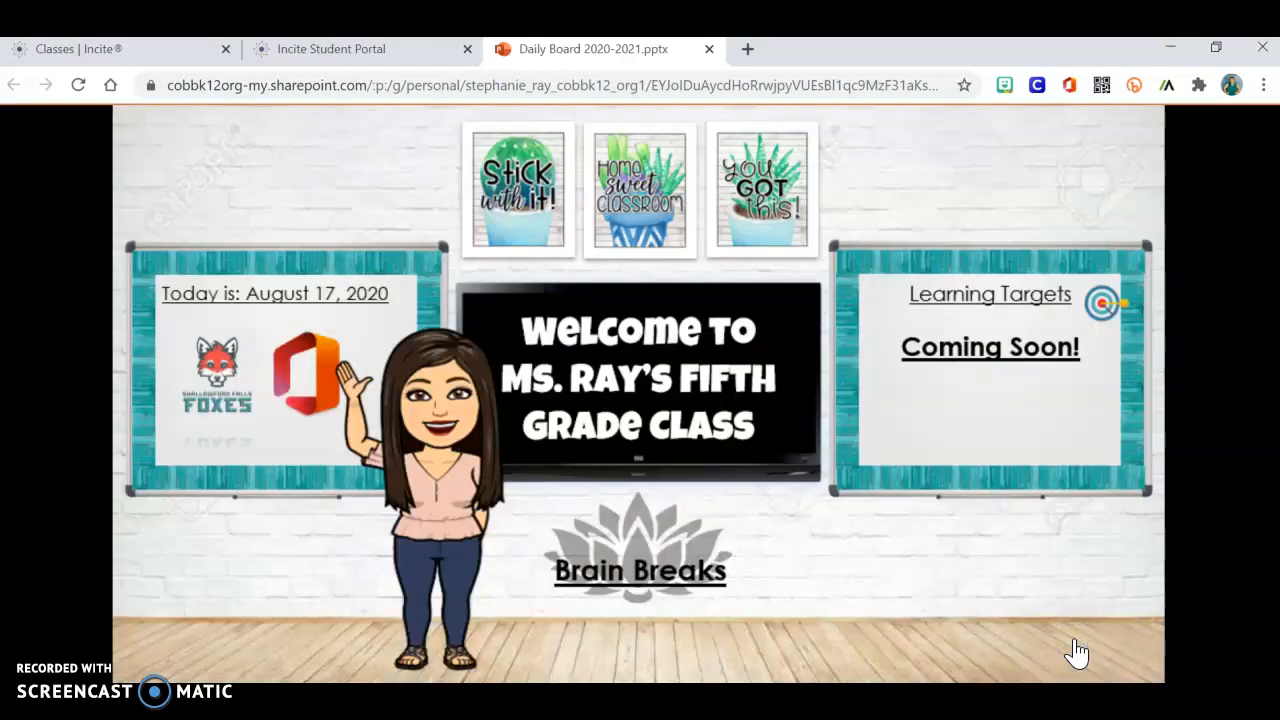